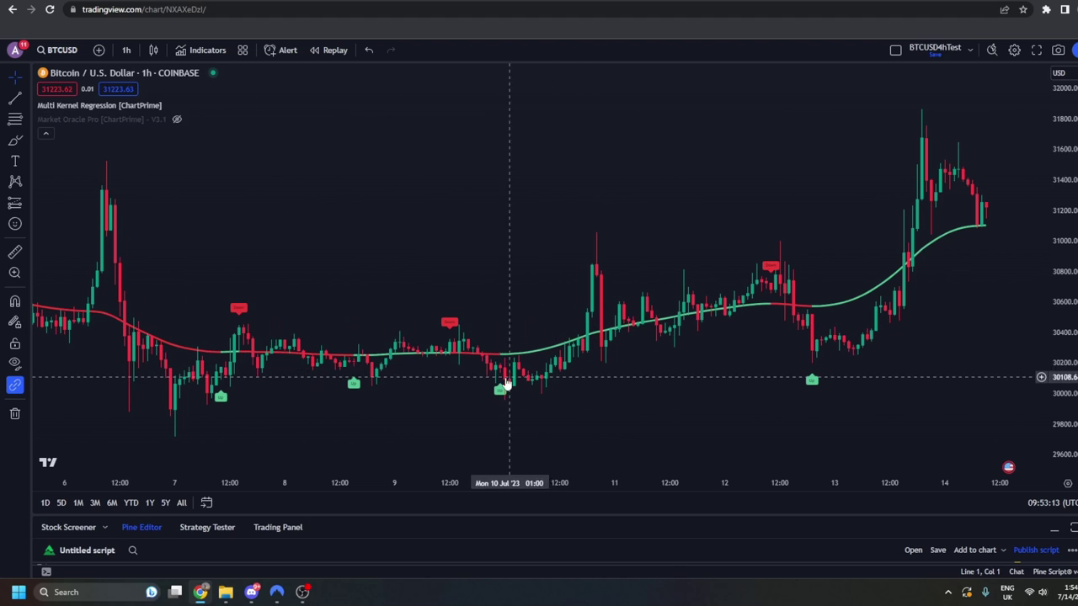
Adjust the Multi Kernel Regression bandwidth, keep the Laplace kernel, and turn on deviation bands.
double_click(499, 393)
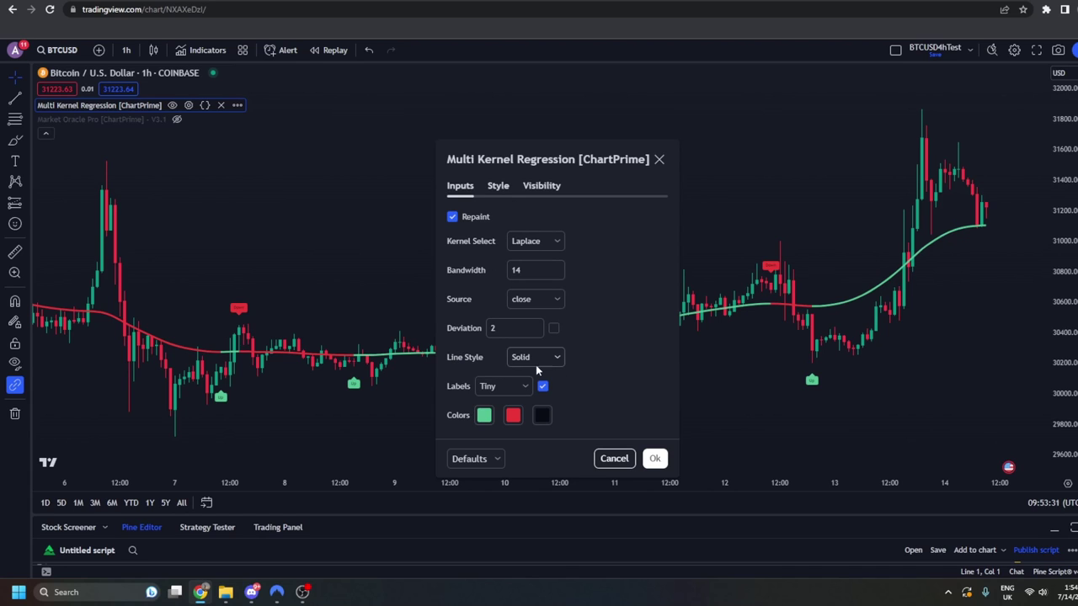
left_click(533, 268)
key("BackSpace")
key("BackSpace")
type("38")
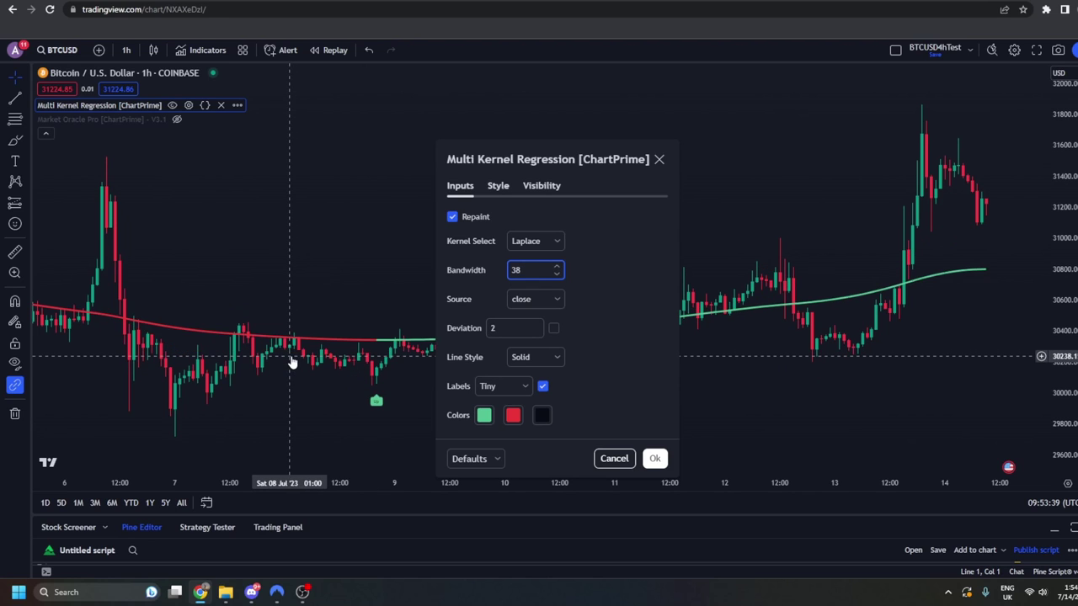
scroll(529, 277, "down", 1)
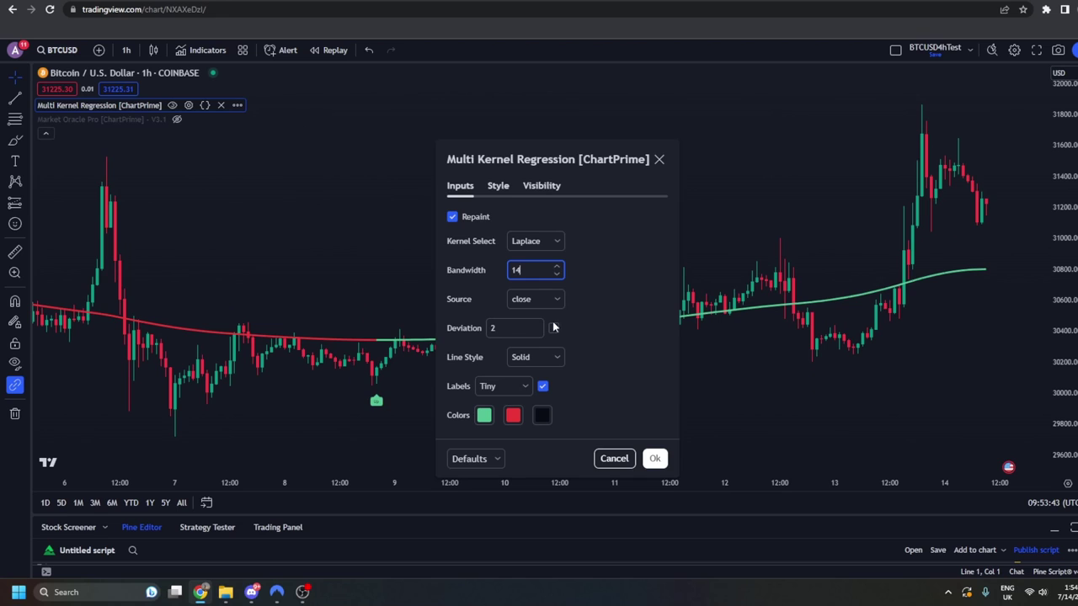
left_click(553, 241)
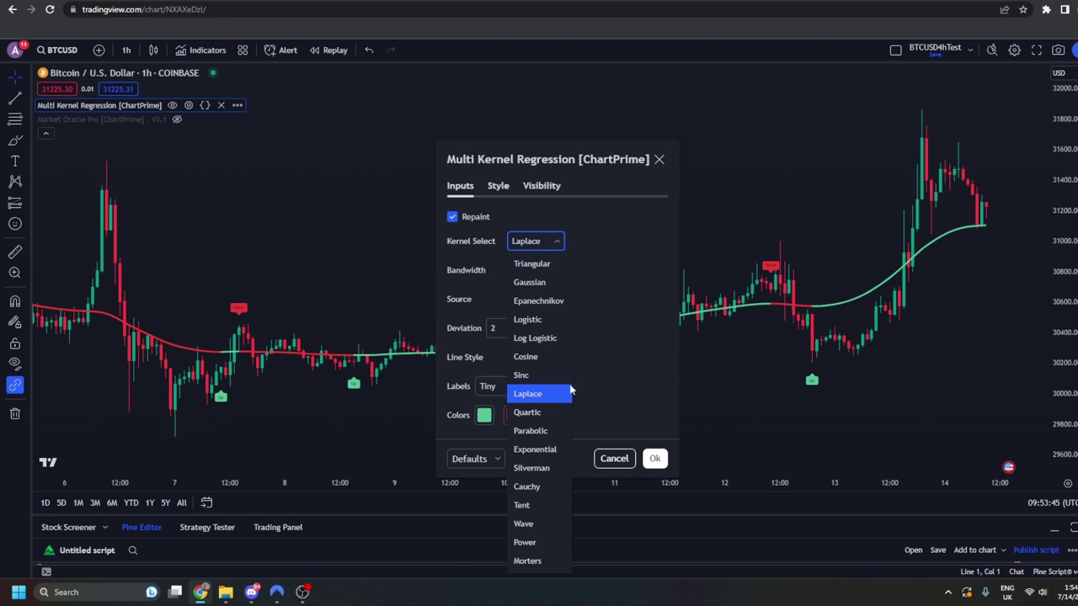
left_click(610, 385)
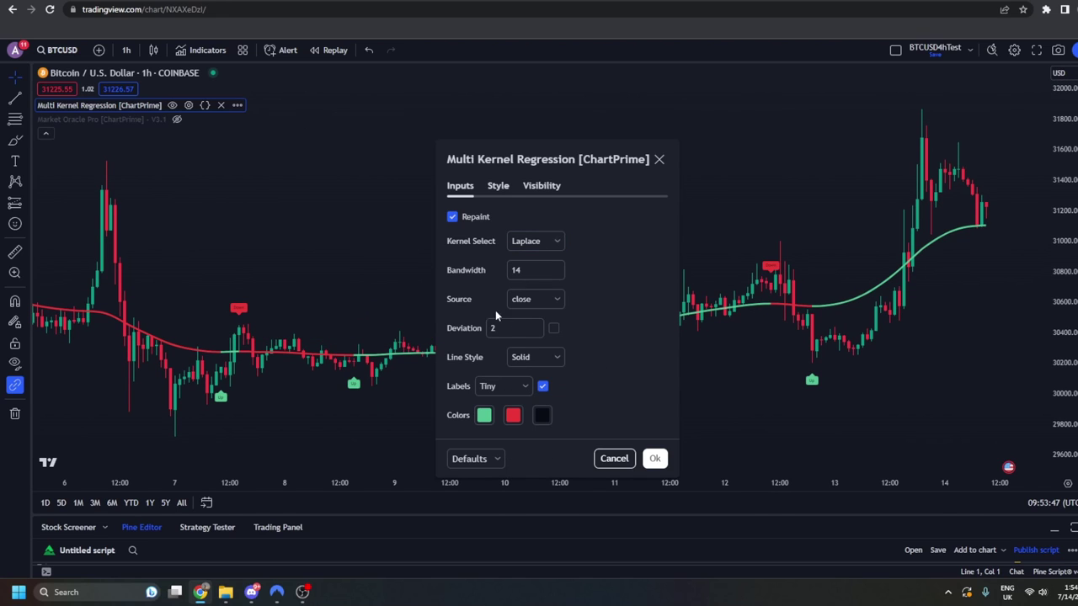
left_click(553, 329)
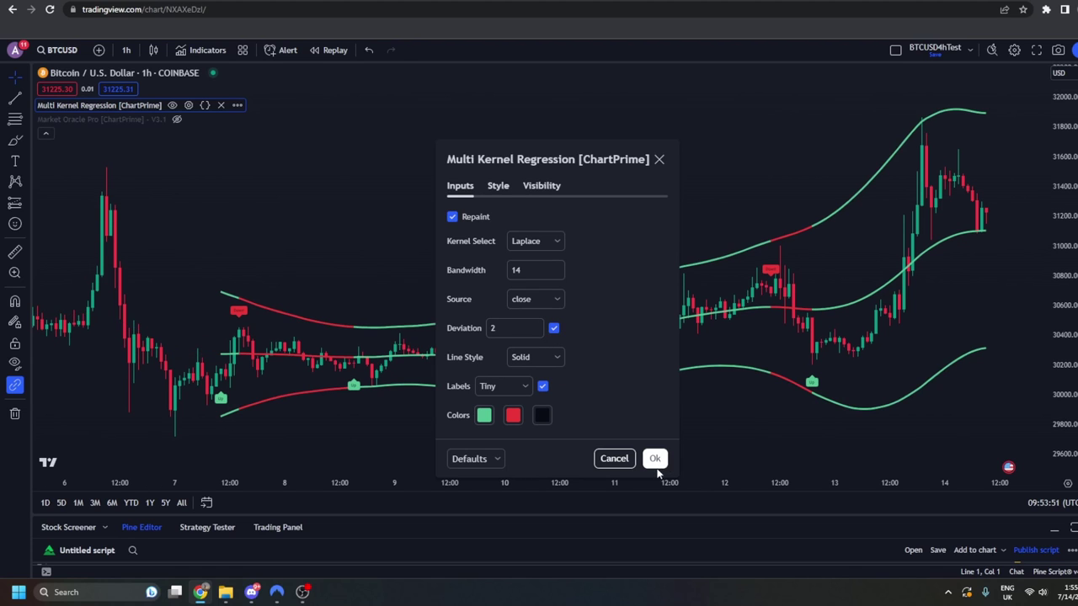
left_click(654, 458)
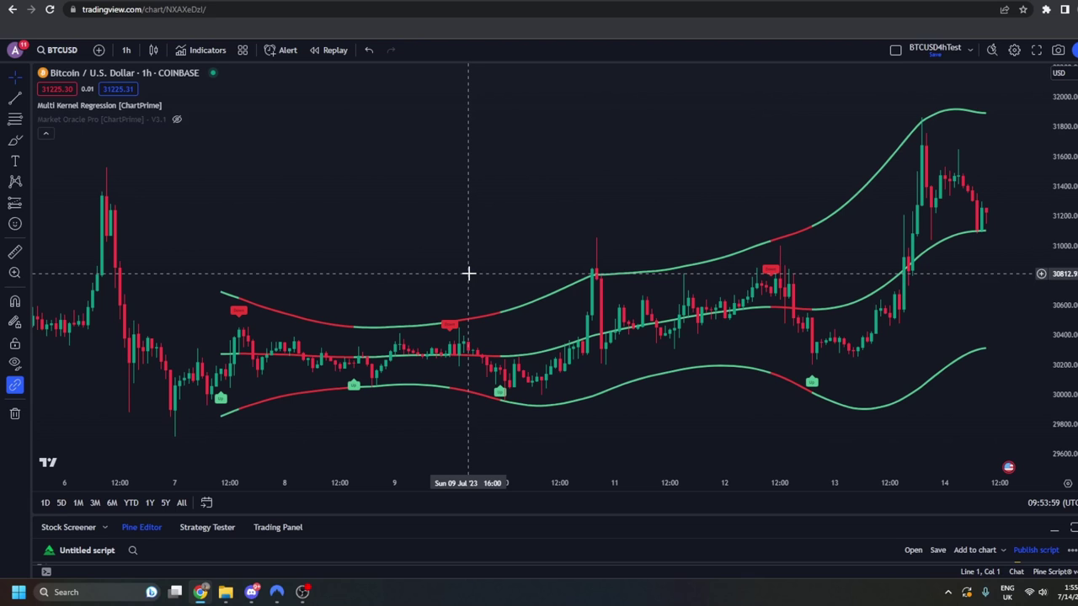
Unhide Market Oracle Pro and review its settings without changing anything.
left_click(178, 119)
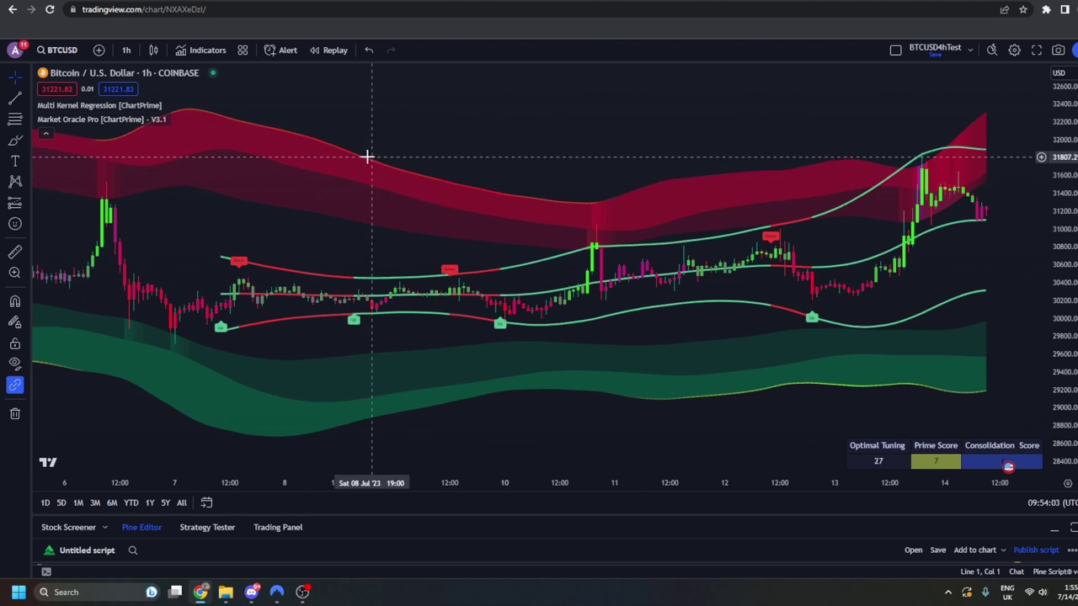
double_click(275, 167)
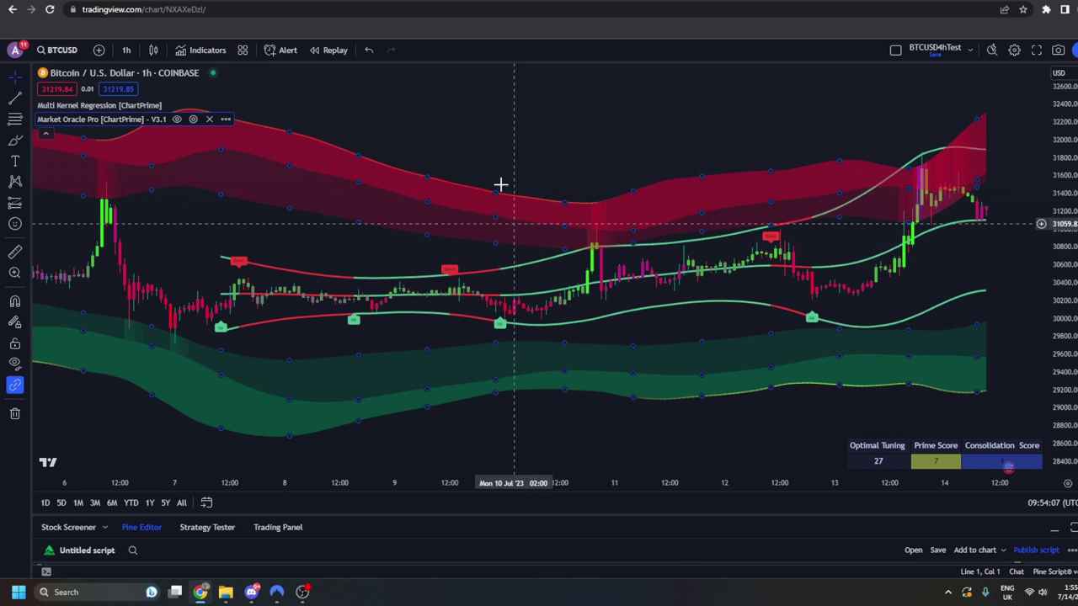
left_click(630, 547)
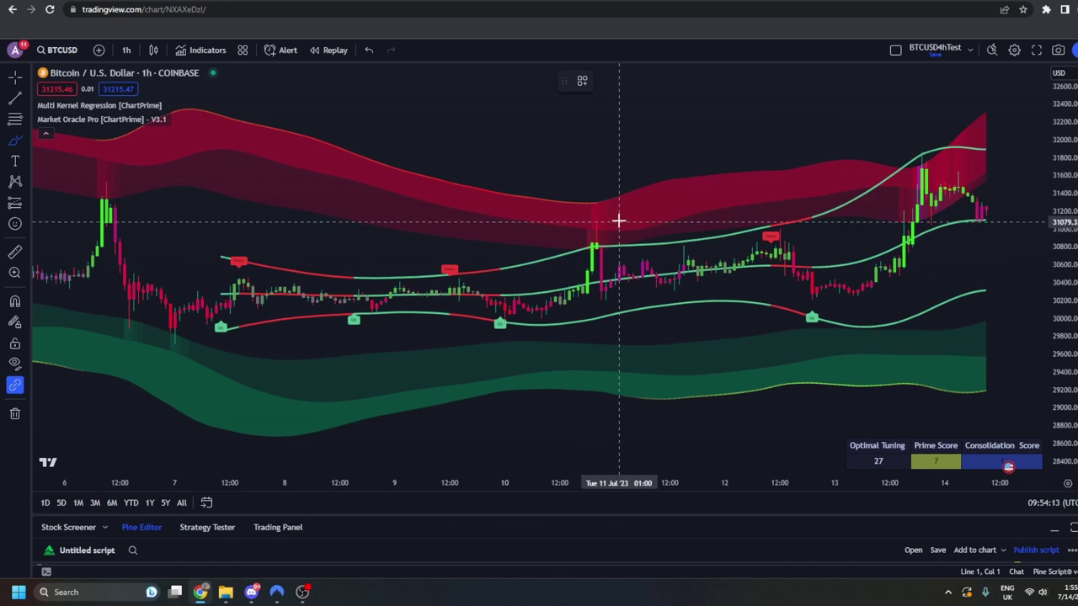
Brush-circle the candle highs touching the red band, including the 13 Jul top.
mouse_move(603, 218)
left_mouse_down()
mouse_move(581, 245)
mouse_move(603, 218)
left_mouse_up()
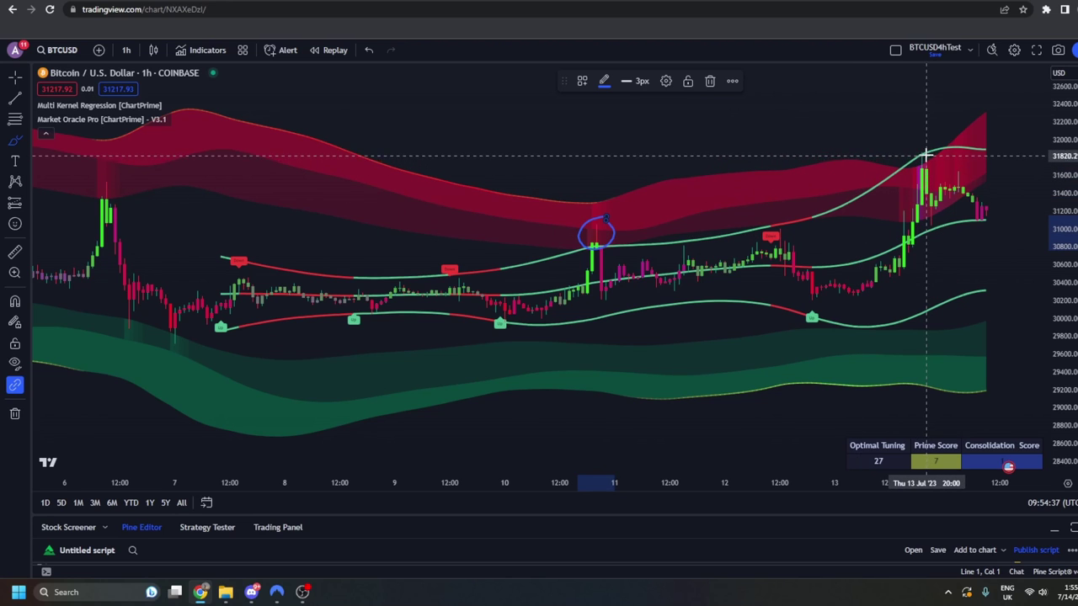
mouse_move(924, 152)
left_mouse_down()
mouse_move(909, 179)
mouse_move(943, 160)
mouse_move(975, 217)
mouse_move(981, 207)
mouse_move(959, 229)
mouse_move(979, 204)
mouse_move(987, 217)
mouse_move(1008, 193)
mouse_move(1012, 202)
left_mouse_up()
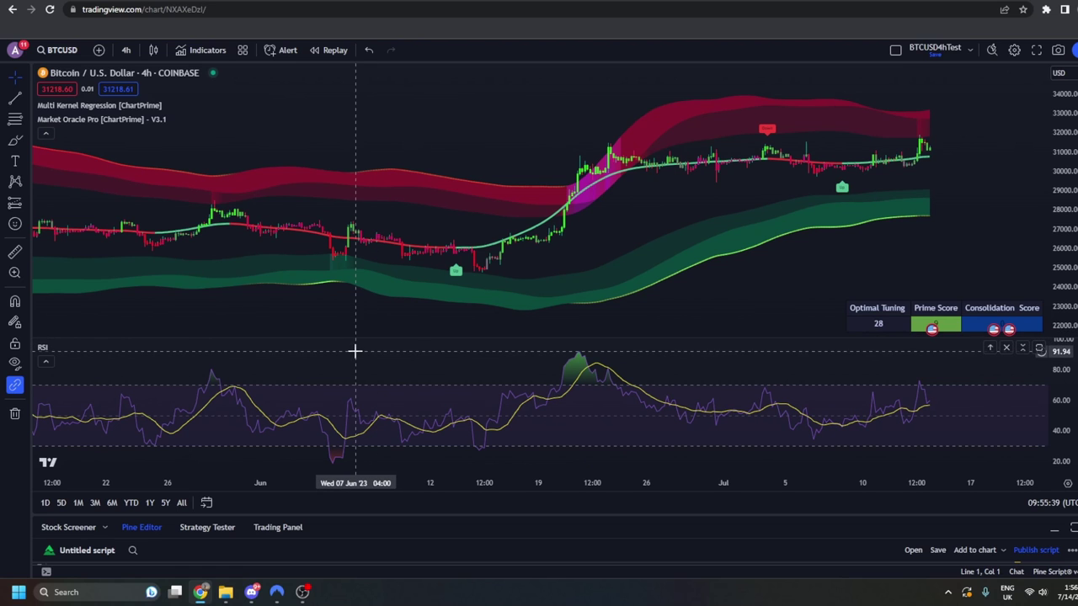
Turn off Market Oracle Pro's Momentum Wave Bands and deselect the indicator.
double_click(127, 120)
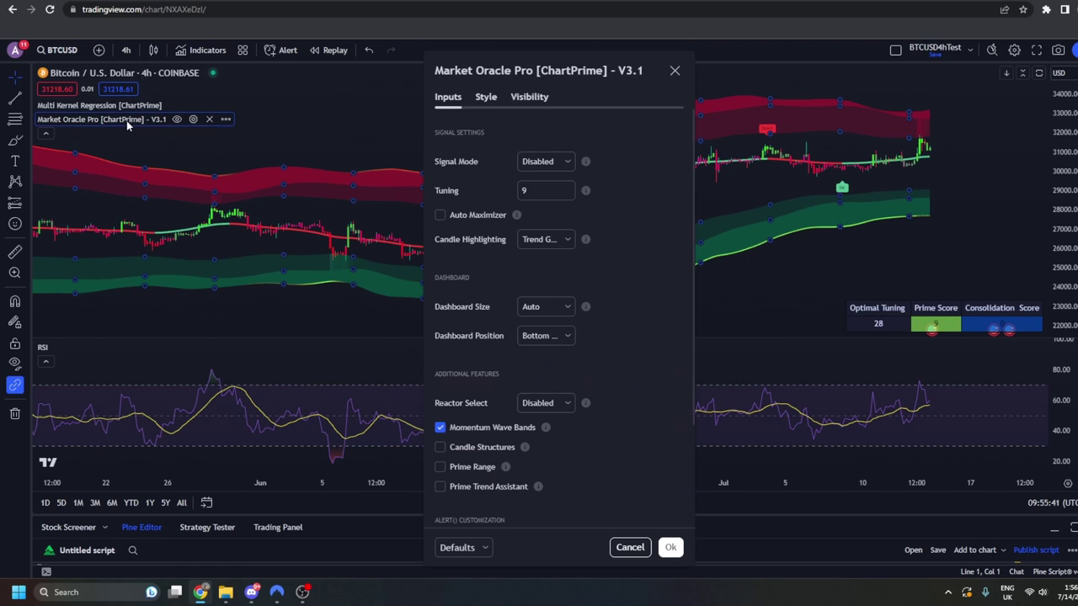
left_click(439, 427)
left_click(671, 547)
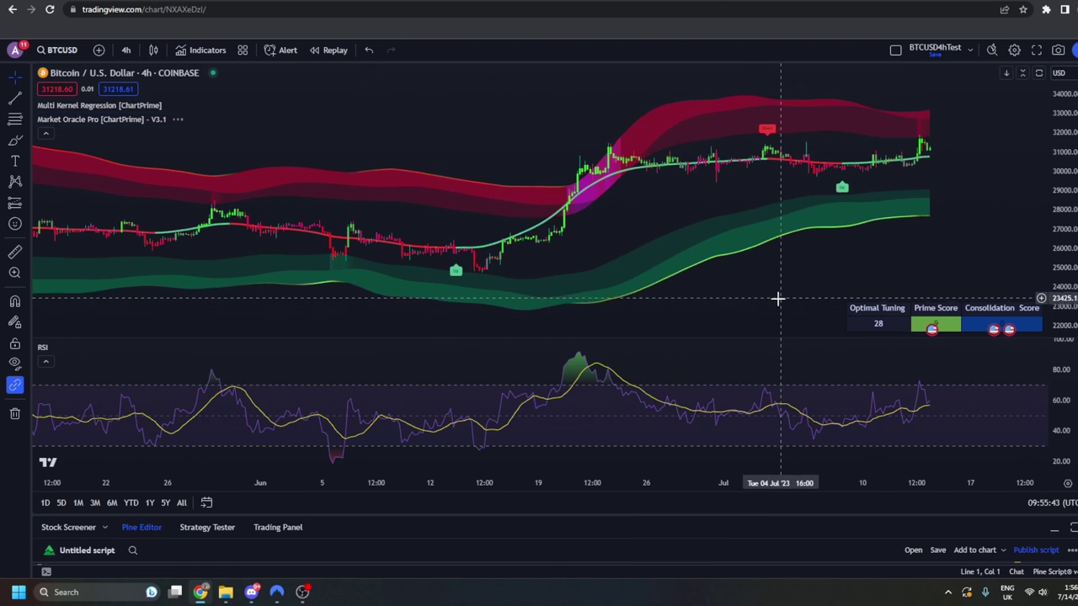
left_click(642, 296)
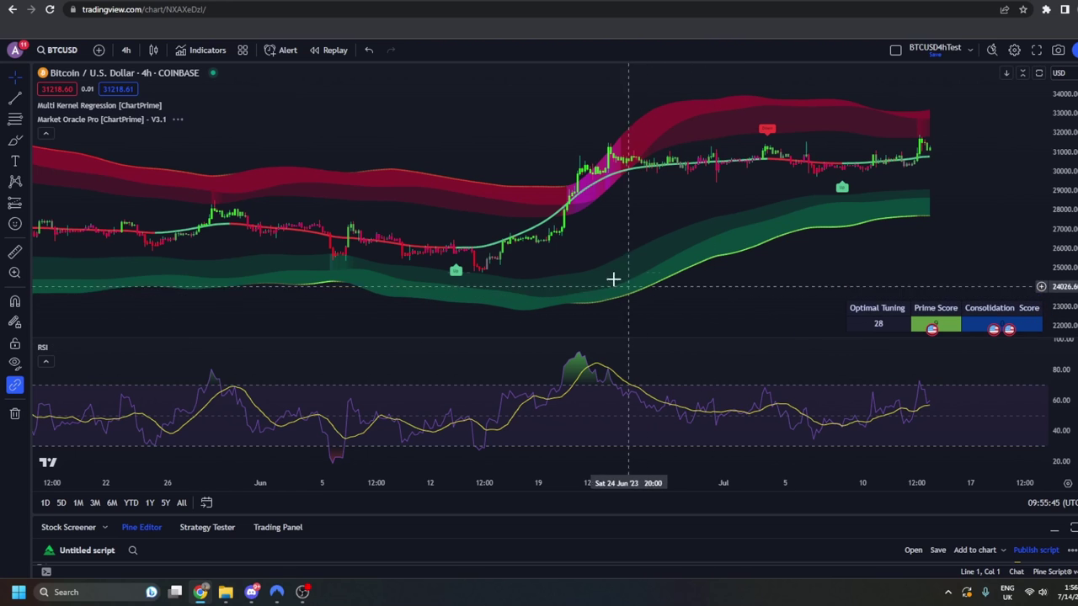
Draw a rising trend line across the June RSI lows and a falling one across June price lows.
left_click(15, 98)
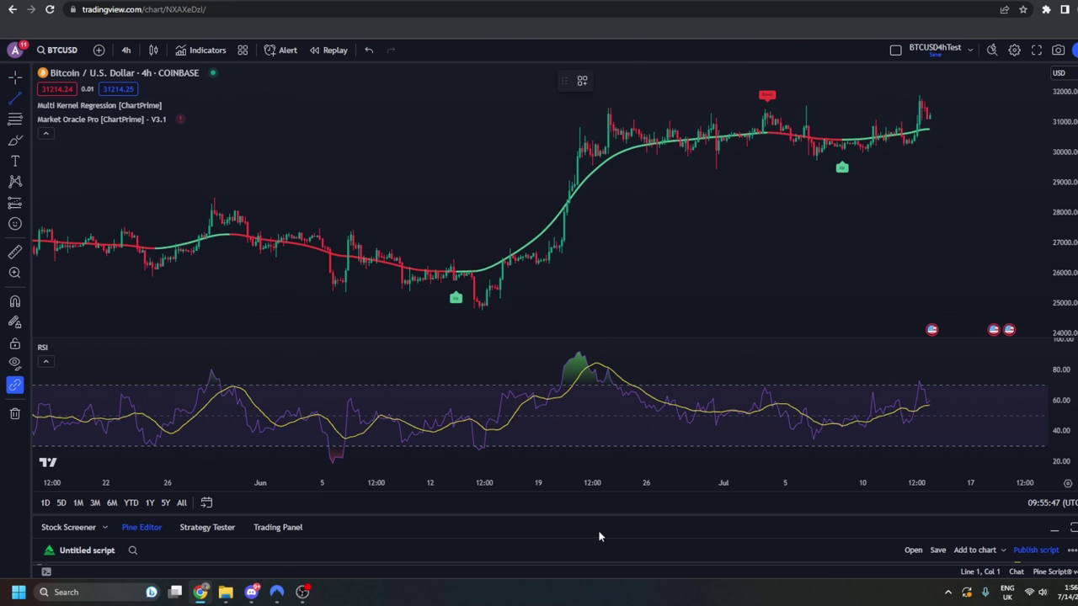
left_click_drag(327, 464, 522, 446)
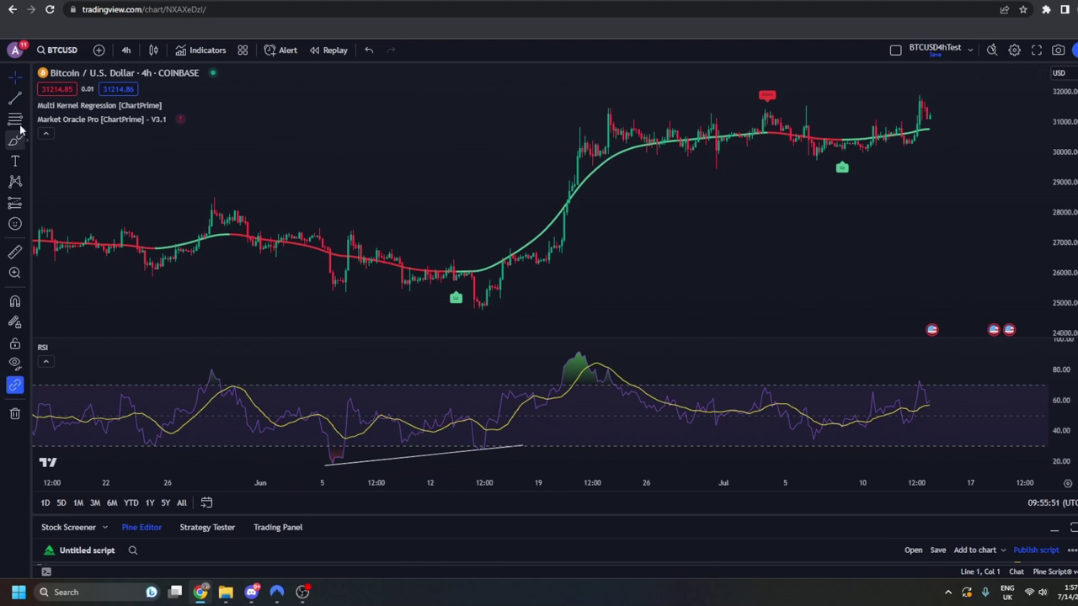
left_click(15, 97)
left_click_drag(319, 283, 514, 316)
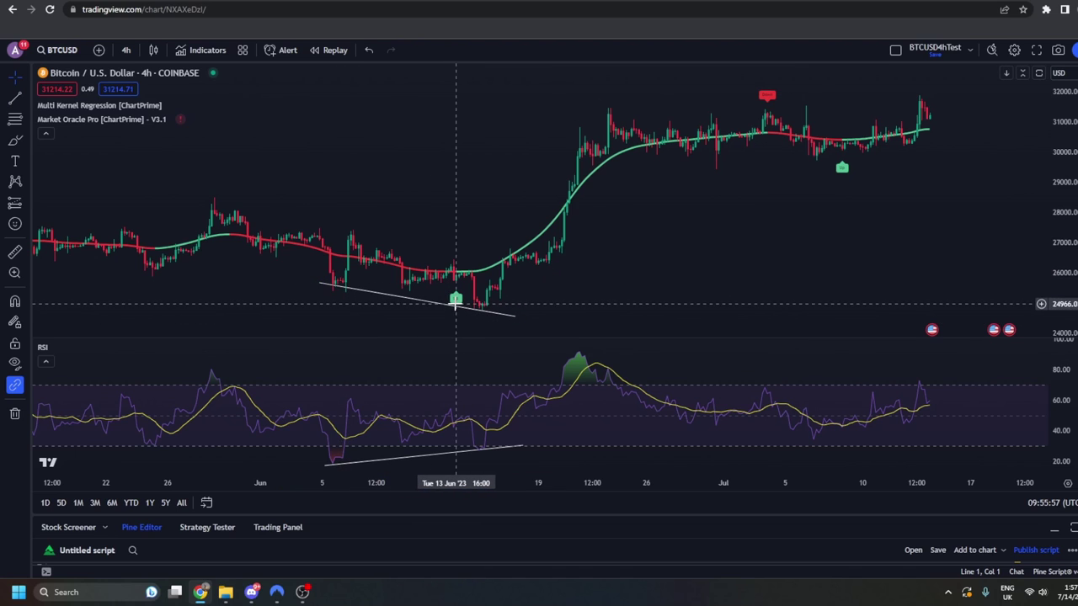
left_click(454, 309)
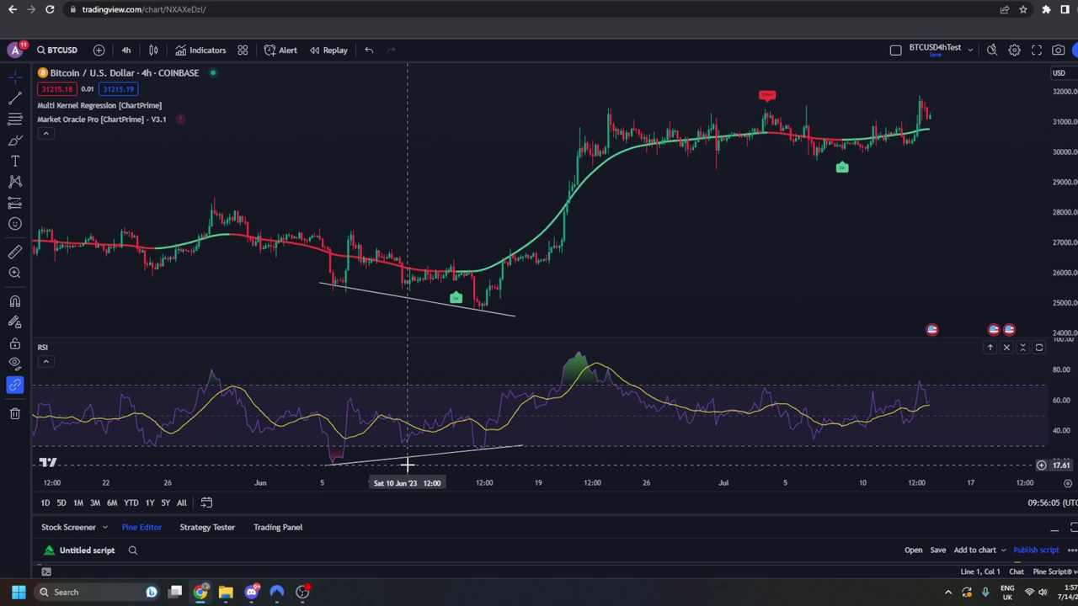
Draw a falling RSI trend line from the 21 Jun peak to the early July high.
left_click(15, 97)
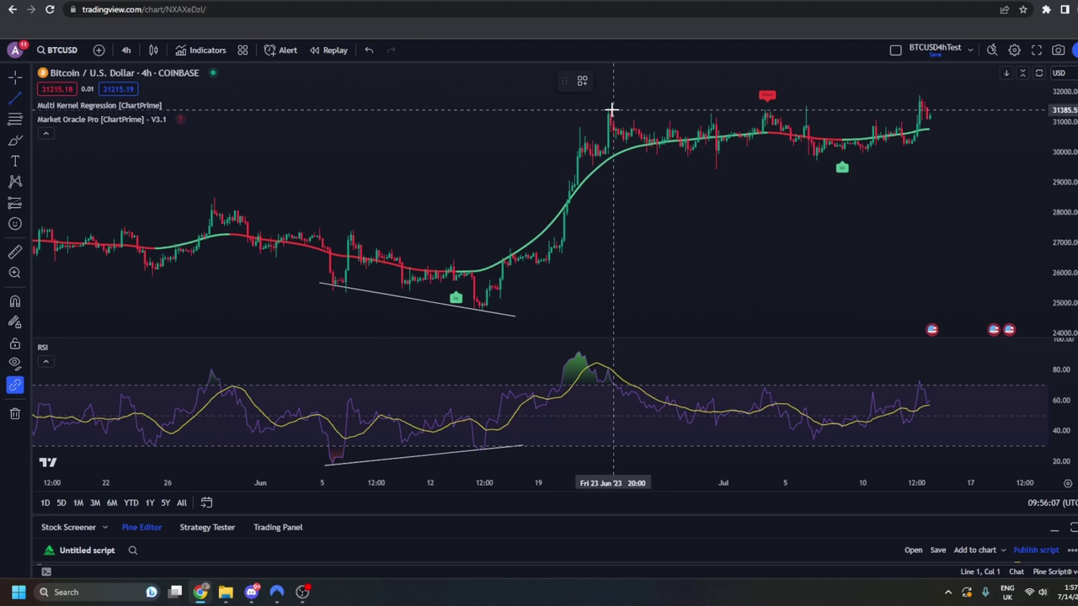
left_click(579, 353)
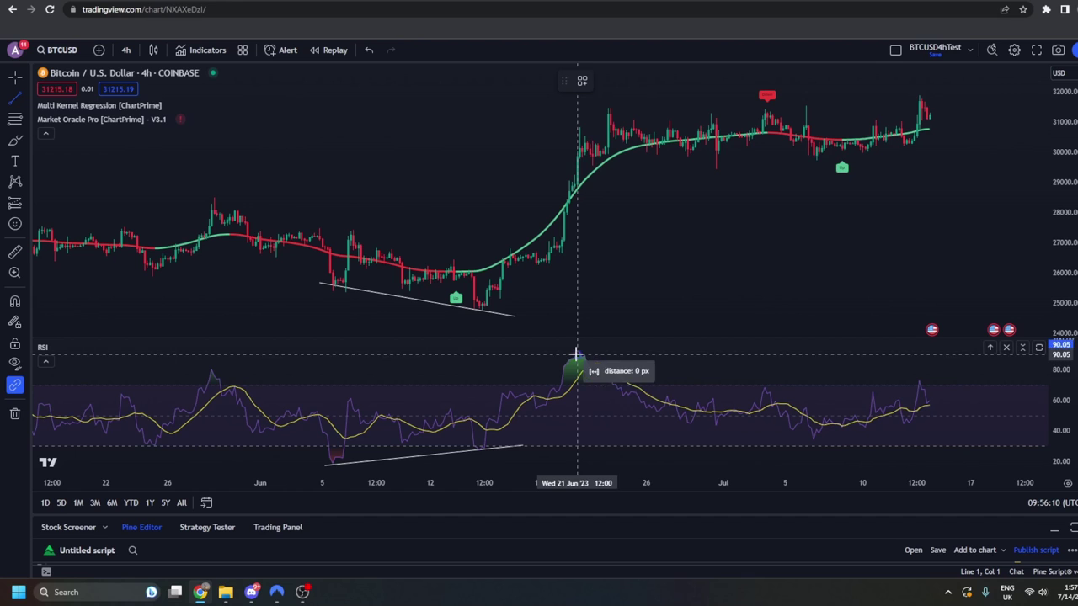
left_click(793, 393)
left_click(719, 305)
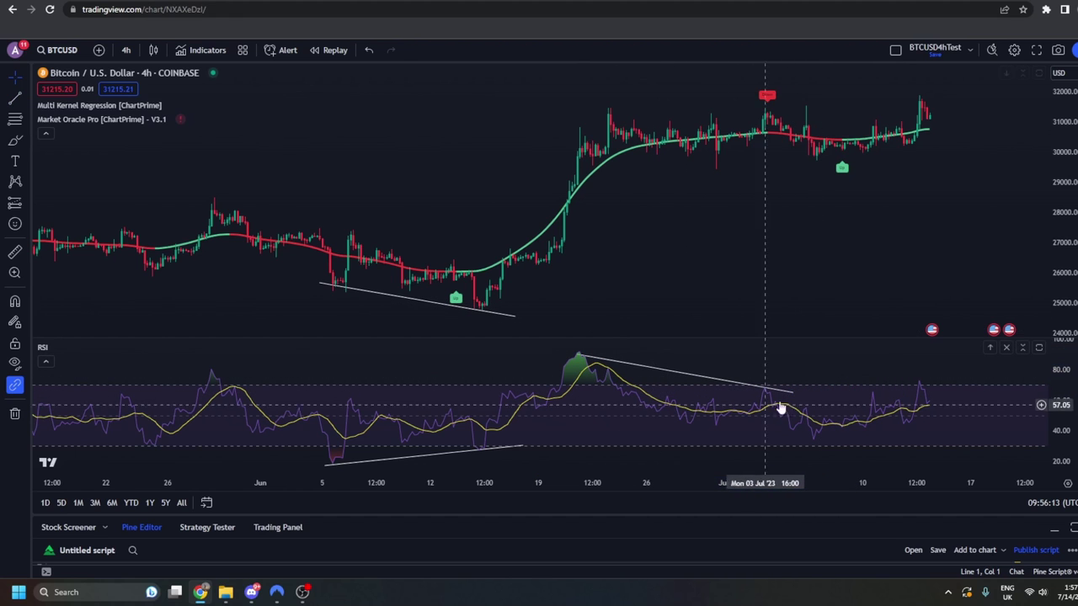
left_click_drag(793, 392, 768, 387)
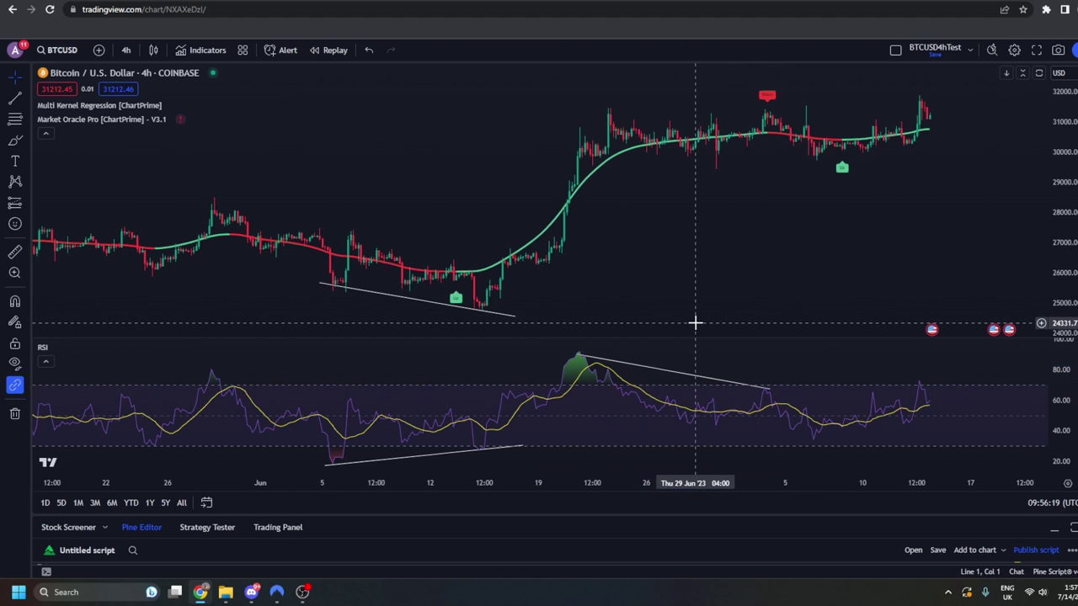
Brush a blue circle around the early-July red sell label with a downward arrow below it.
left_click(14, 140)
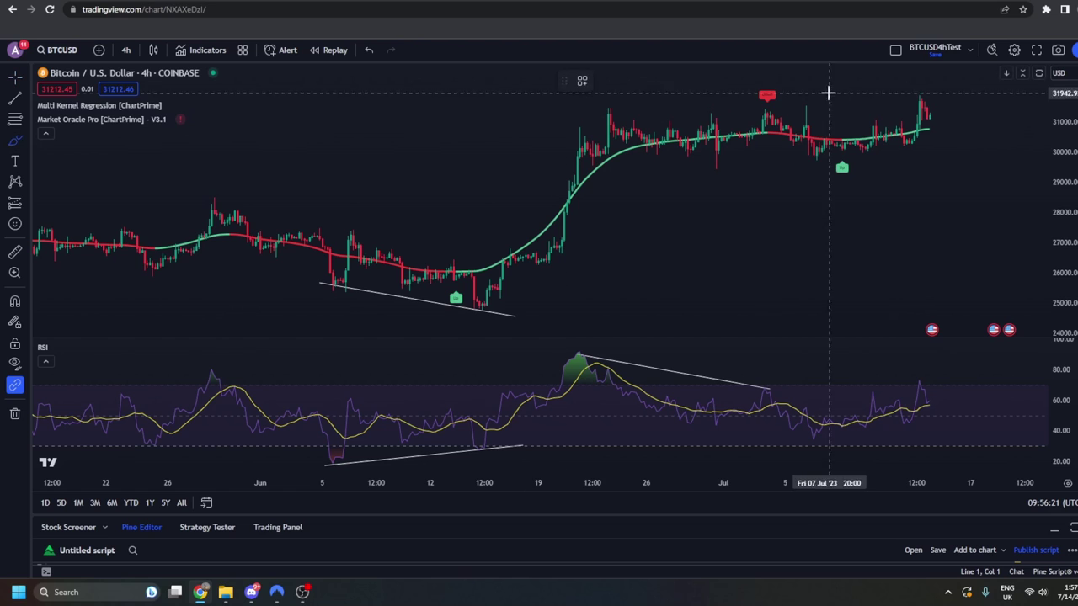
mouse_move(802, 87)
left_mouse_down()
mouse_move(736, 104)
mouse_move(801, 87)
mouse_move(774, 229)
mouse_move(777, 320)
mouse_move(748, 313)
mouse_move(776, 322)
left_mouse_up()
mouse_move(760, 158)
left_mouse_down()
mouse_move(780, 130)
mouse_move(795, 154)
left_mouse_up()
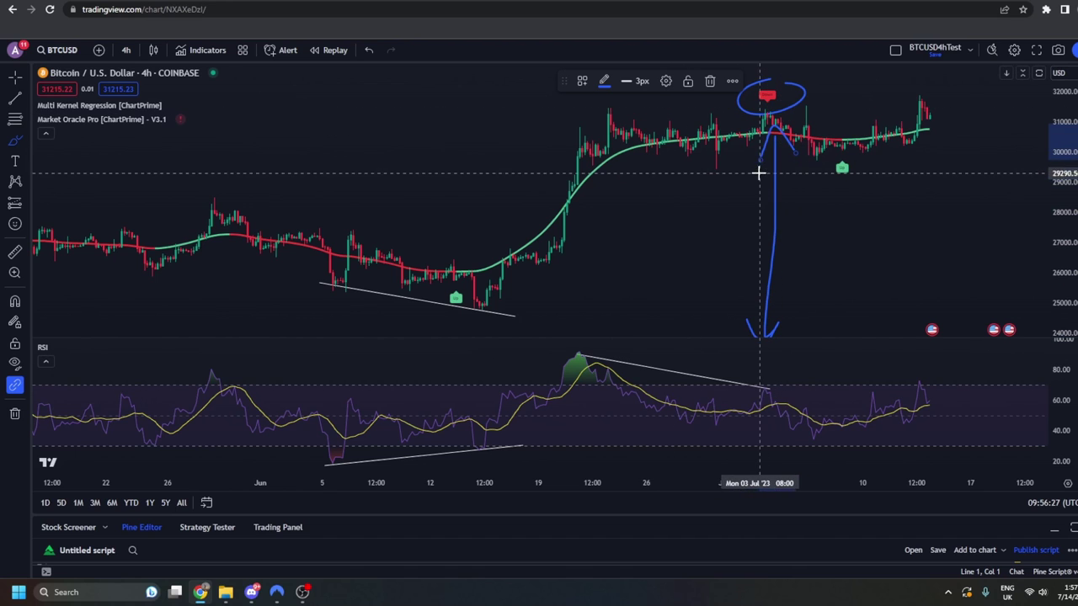